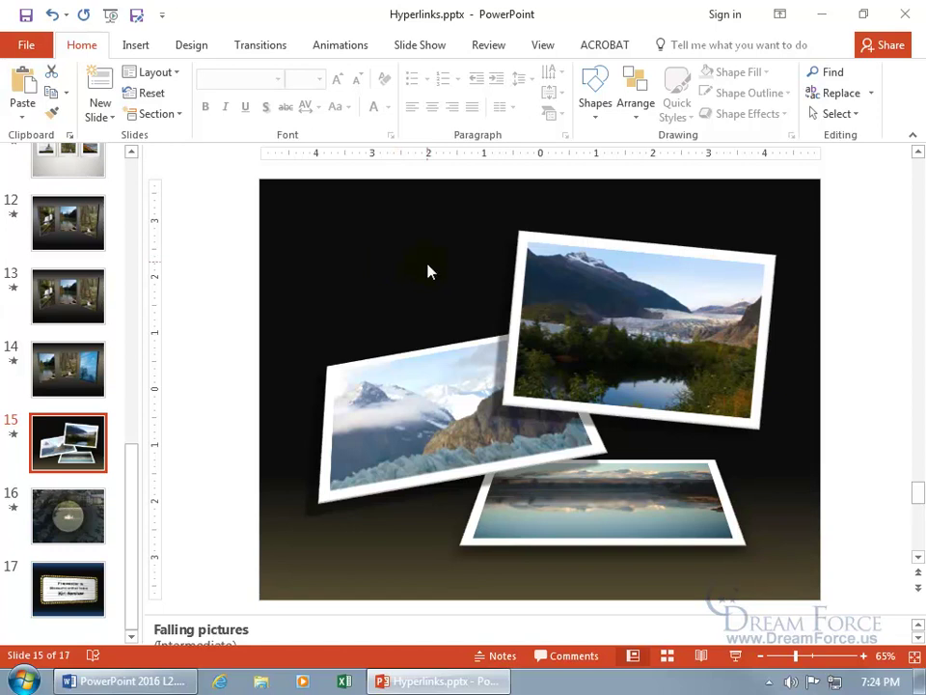
Step: Go to slide 6, the full-slide glacier photo titled 'Transition effect to reveal picture'
click(599, 328)
click(598, 328)
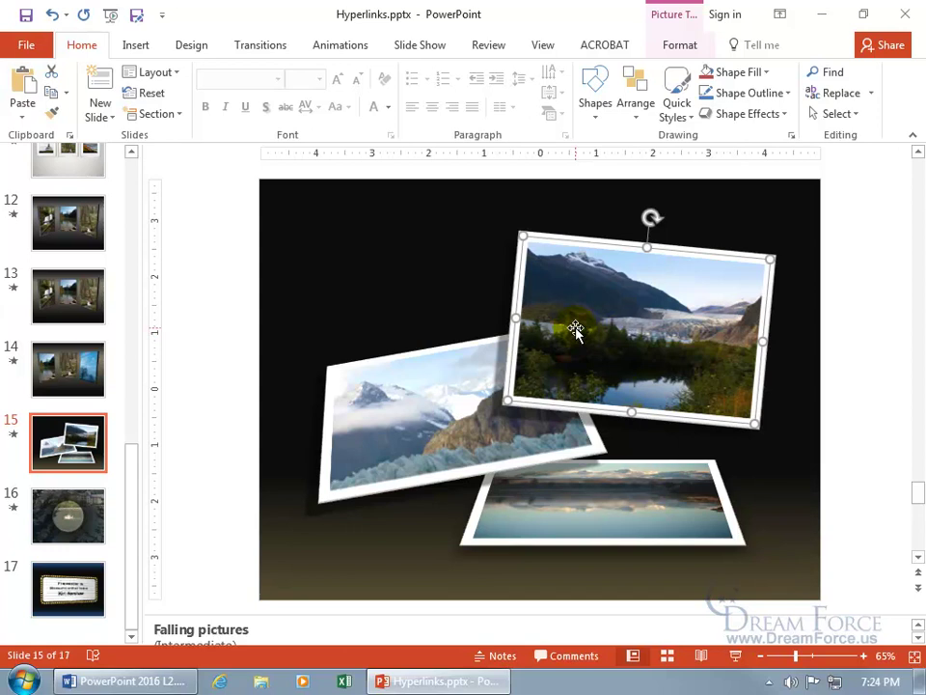
drag(130, 478, 133, 288)
click(87, 302)
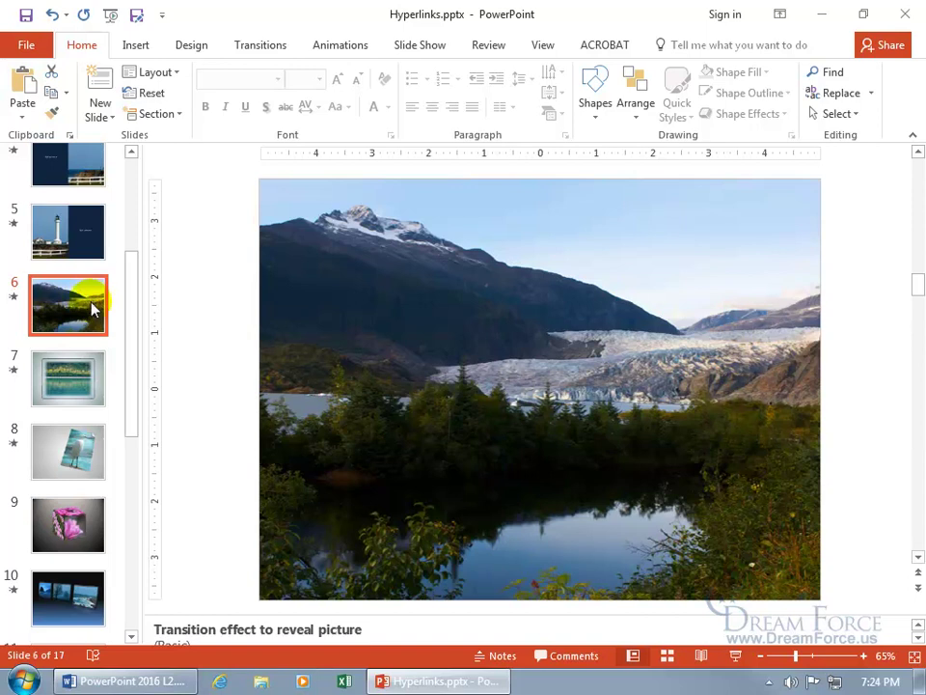
Step: Mark slide 6 as a hidden slide, then return to slide 15, 'Falling pictures'
right_click(70, 305)
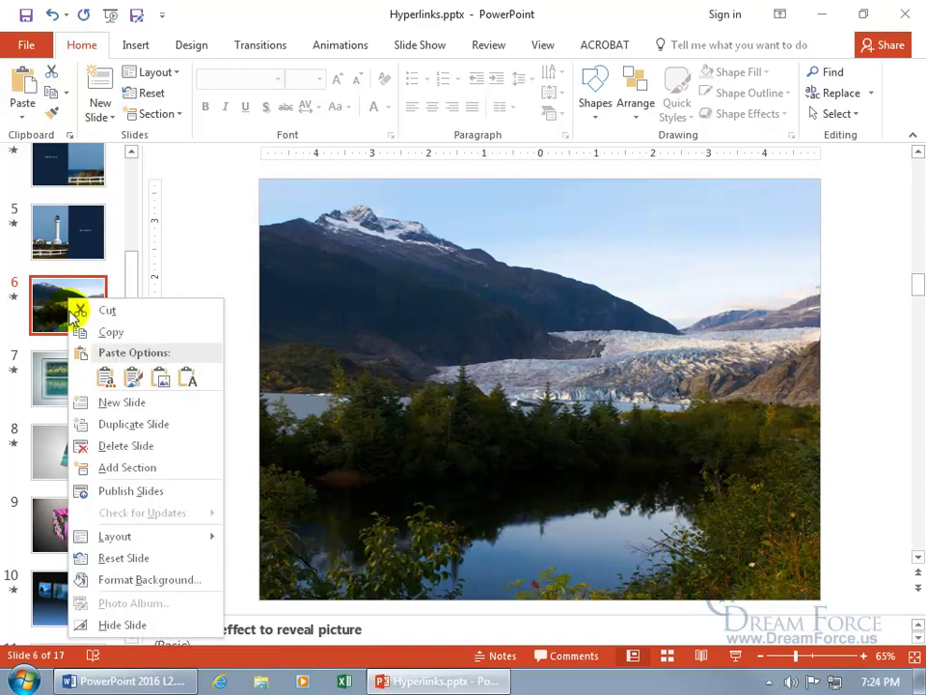
click(75, 623)
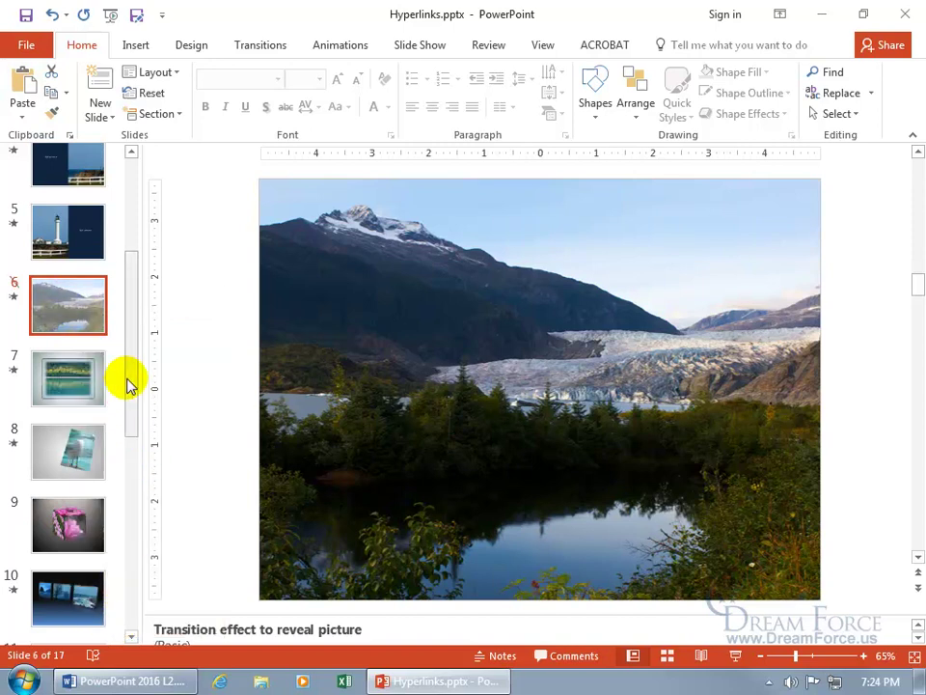
drag(131, 384, 135, 579)
click(63, 441)
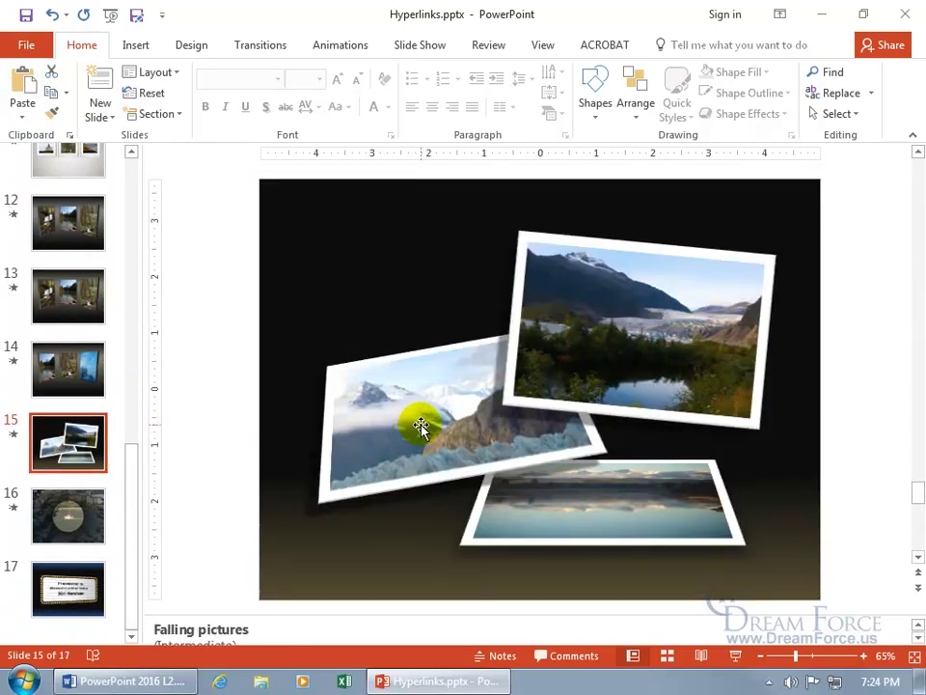
Step: Select the top-right glacier photo on slide 15 and switch to the Insert ribbon
click(667, 343)
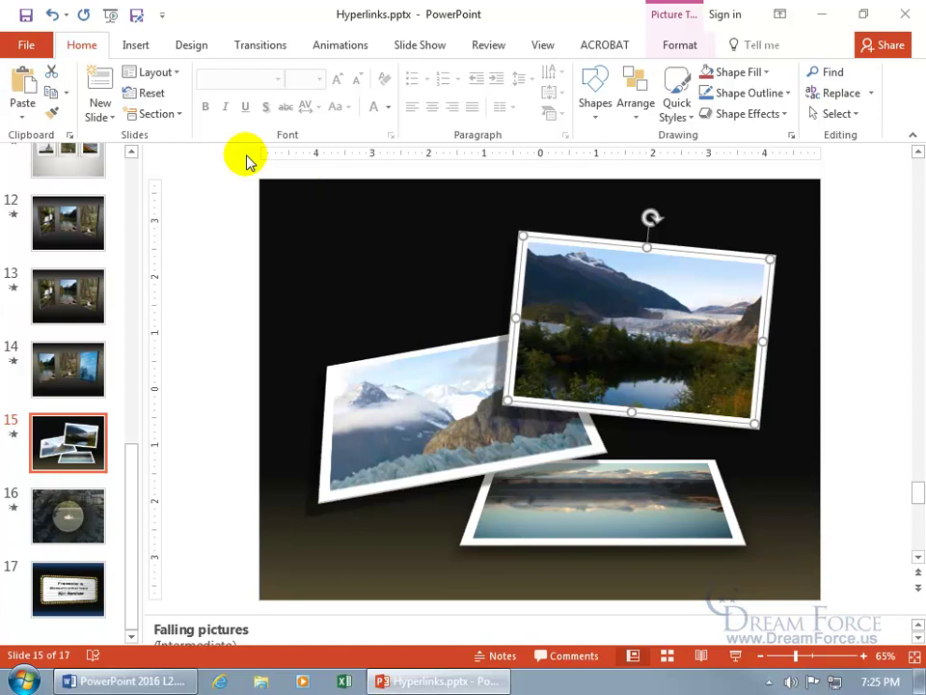
click(138, 45)
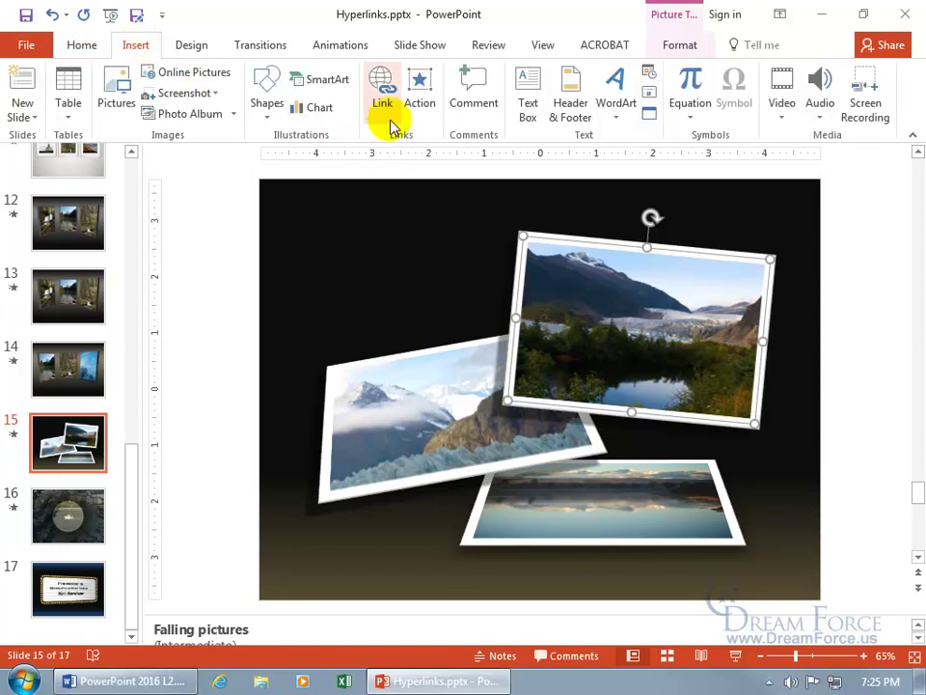
Step: Open the Insert Hyperlink dialog for the top-right glacier photo from its right-click menu
click(384, 92)
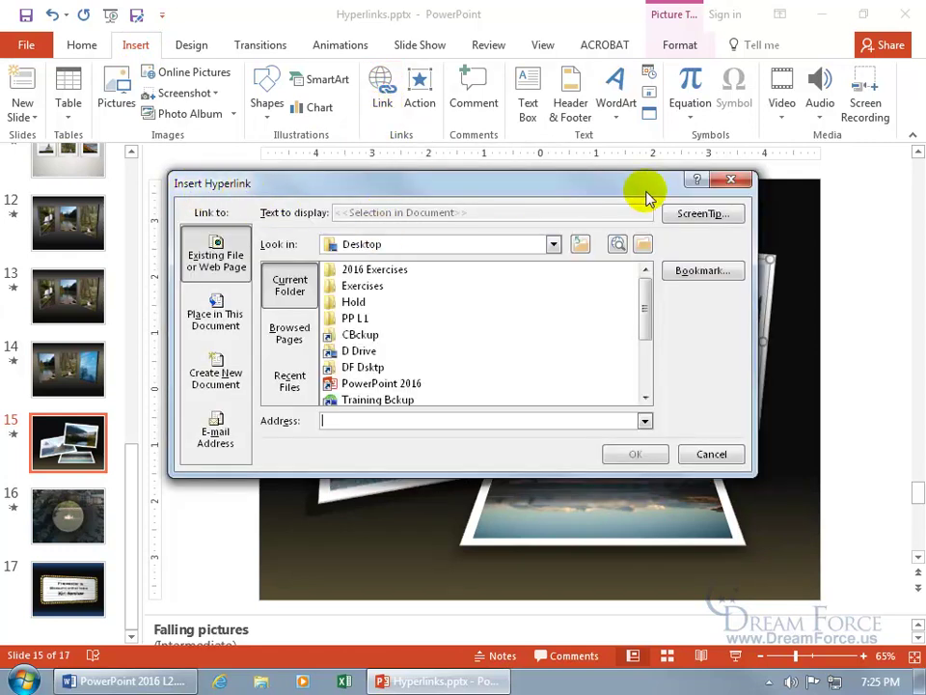
click(728, 183)
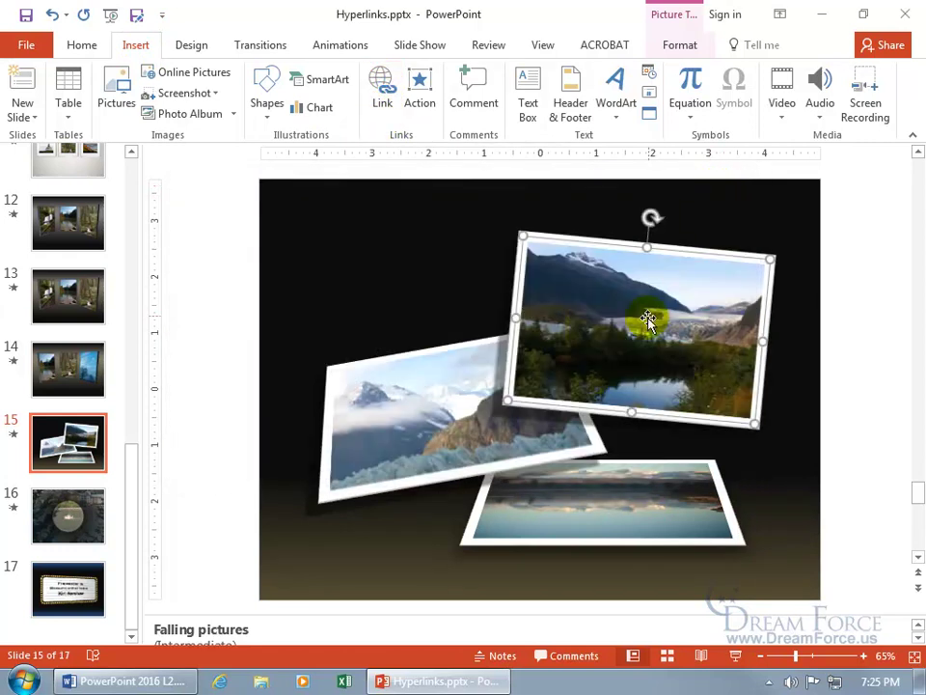
right_click(650, 324)
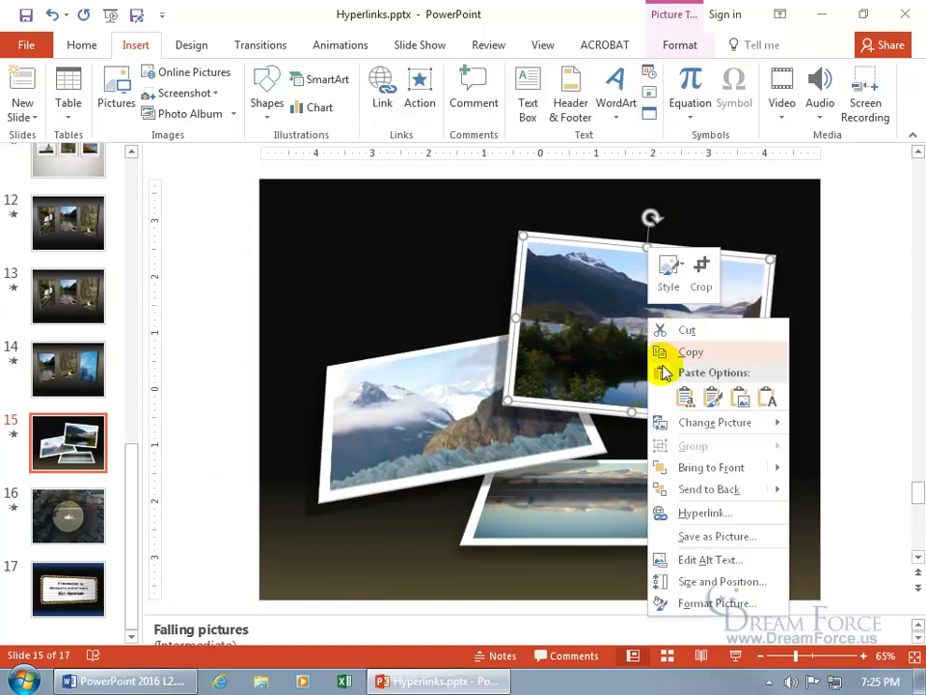
click(698, 514)
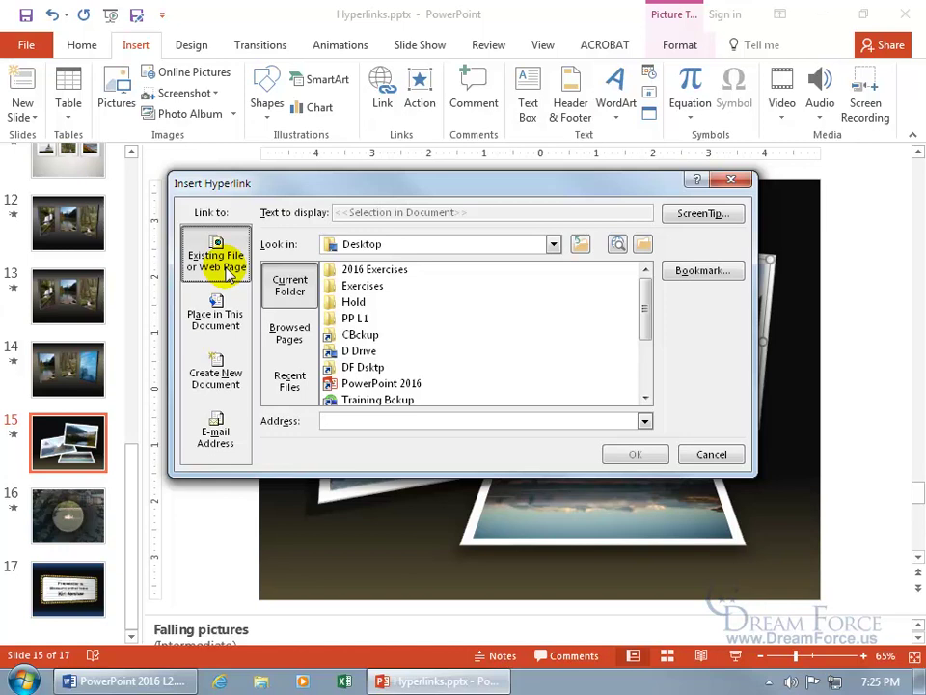
Step: Switch the link target to Place in This Document and browse its slide list
click(221, 311)
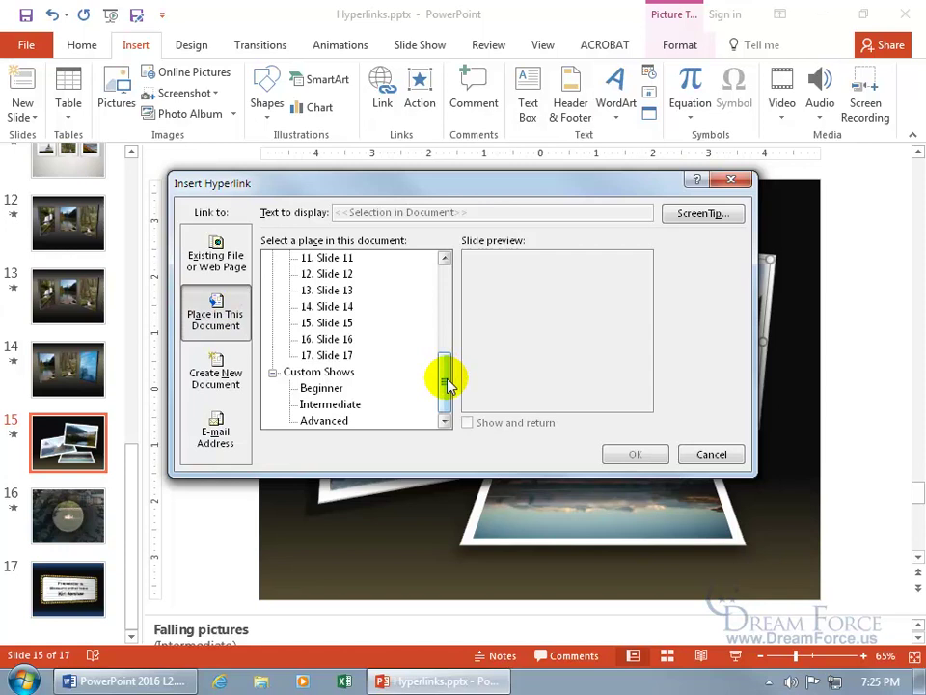
scroll(445, 372, up, 1)
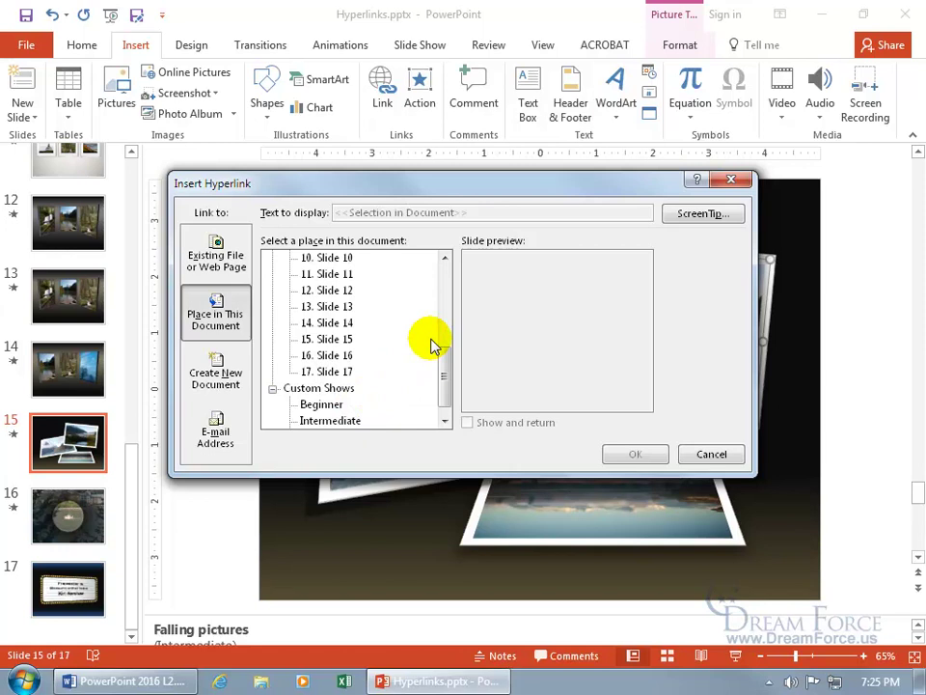
scroll(444, 381, down, 1)
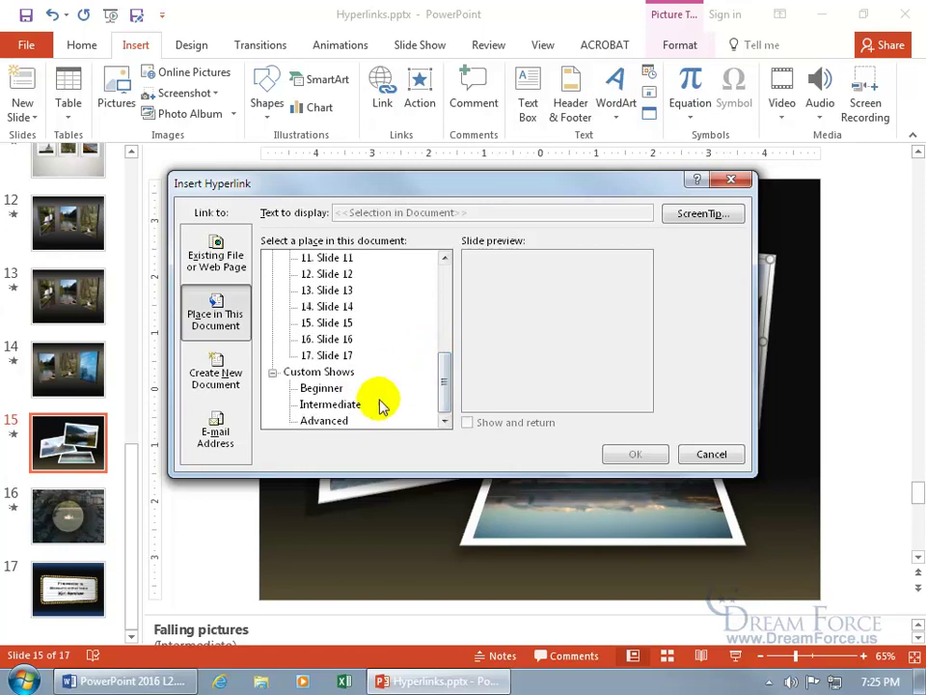
Step: Reposition the Insert Hyperlink dialog to uncover the slide behind it
drag(554, 185, 636, 362)
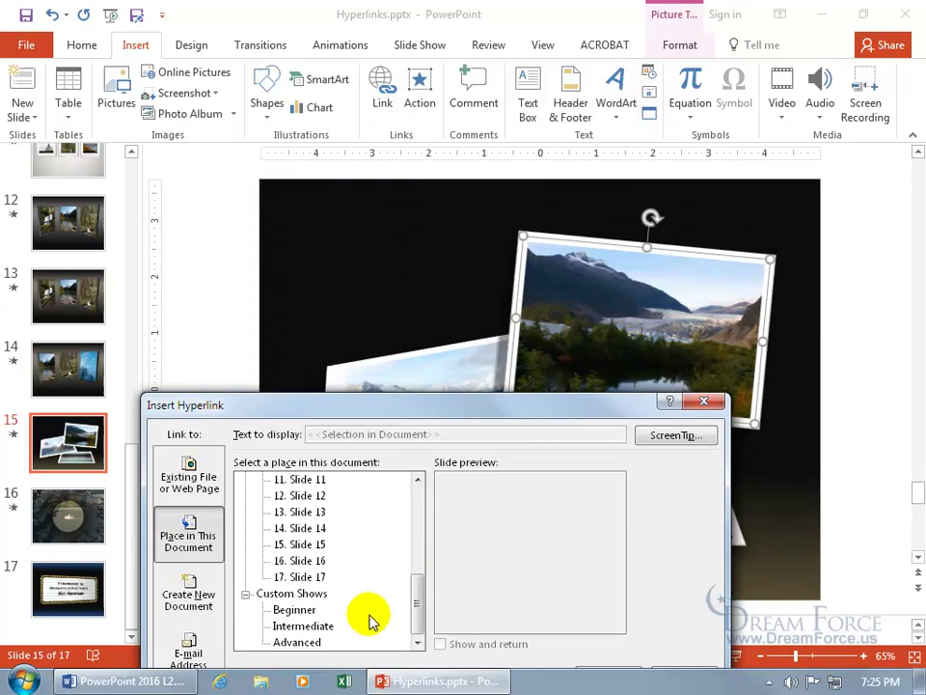
drag(552, 407, 596, 481)
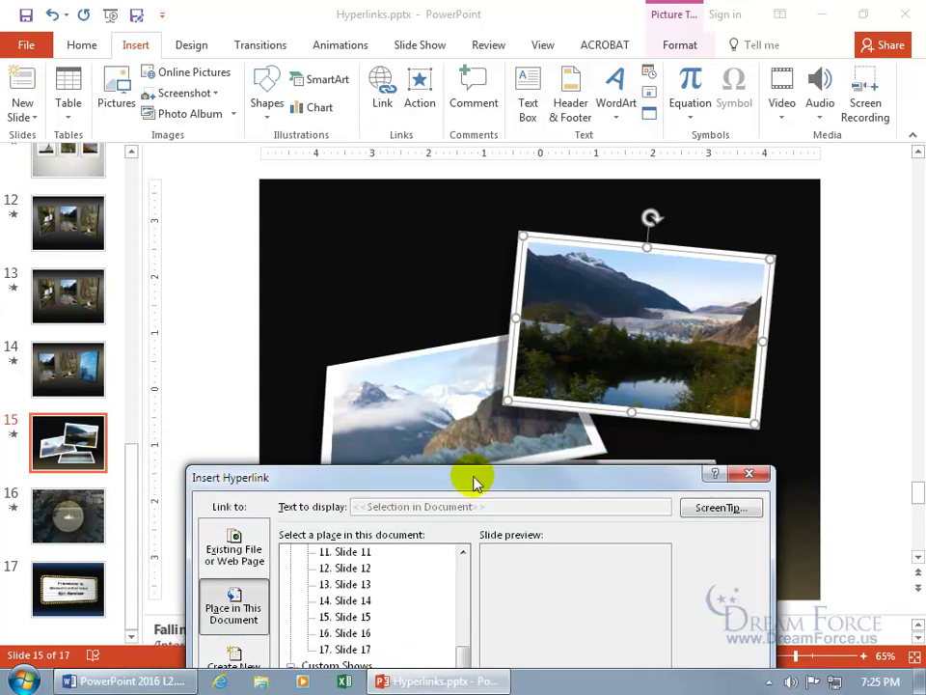
drag(473, 482, 508, 570)
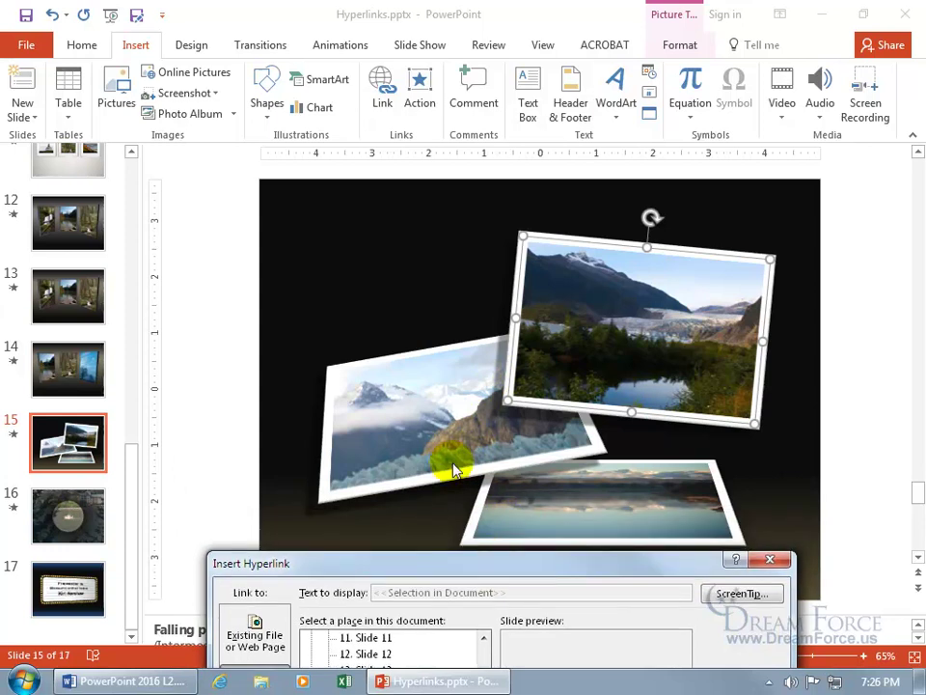
drag(589, 564, 570, 233)
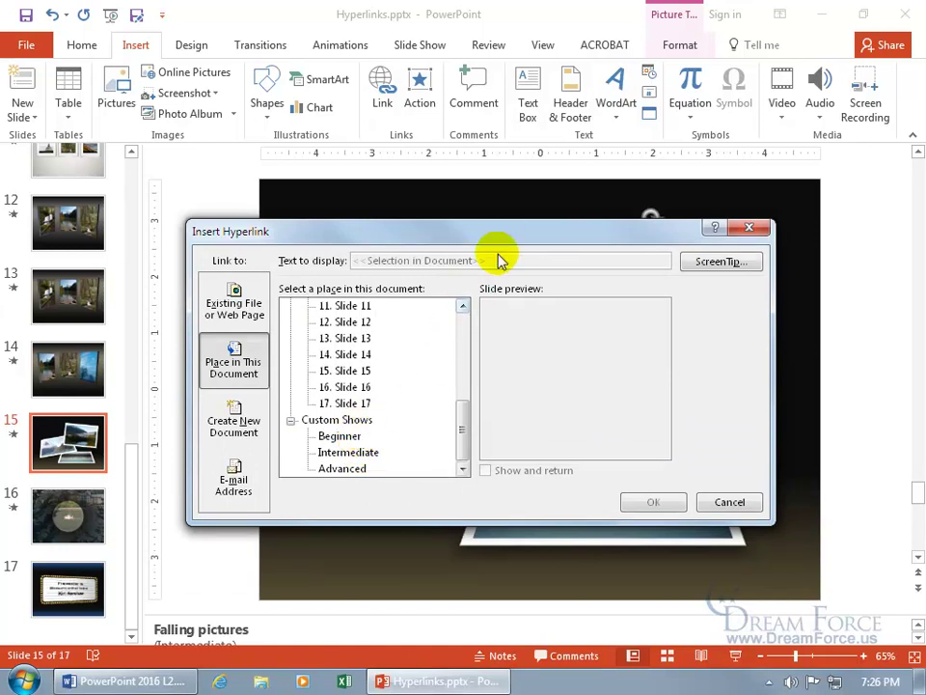
drag(507, 234, 461, 454)
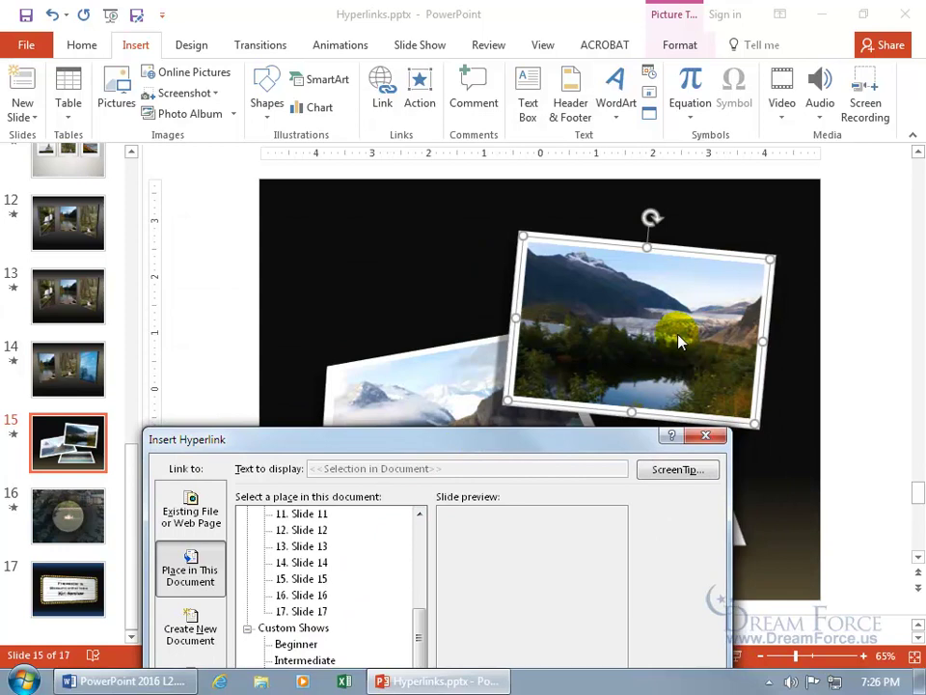
drag(519, 441, 573, 345)
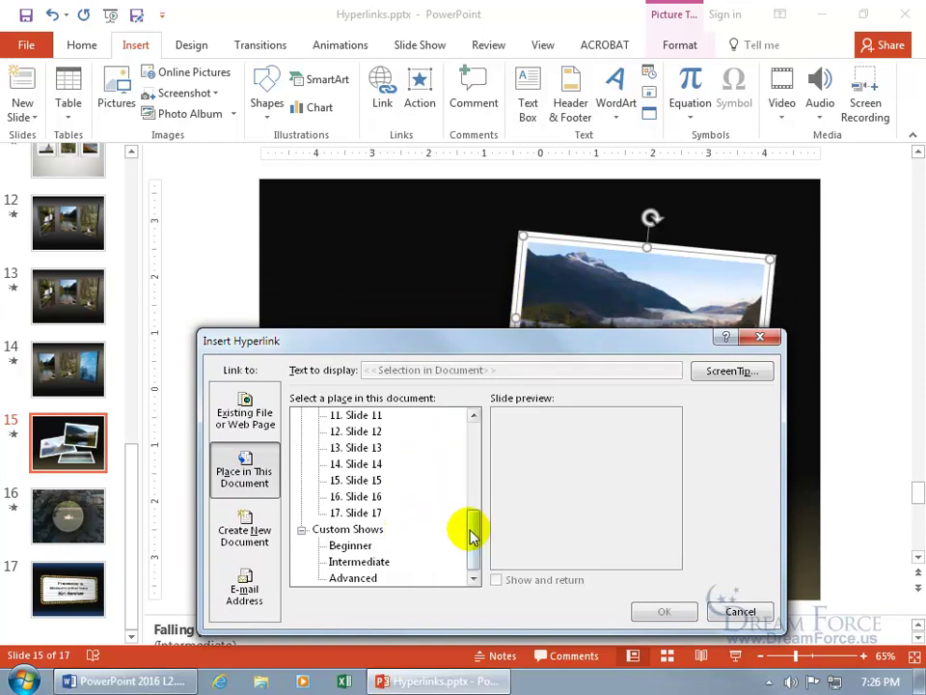
Step: Choose (6) Slide 6 as the photo's link destination and confirm with OK
drag(472, 534, 474, 480)
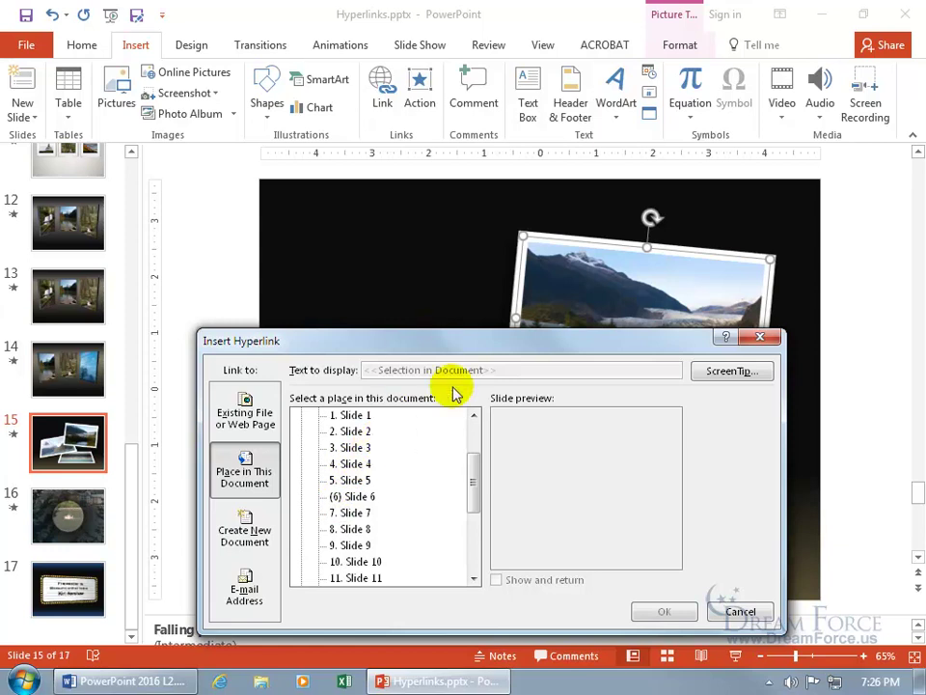
click(351, 497)
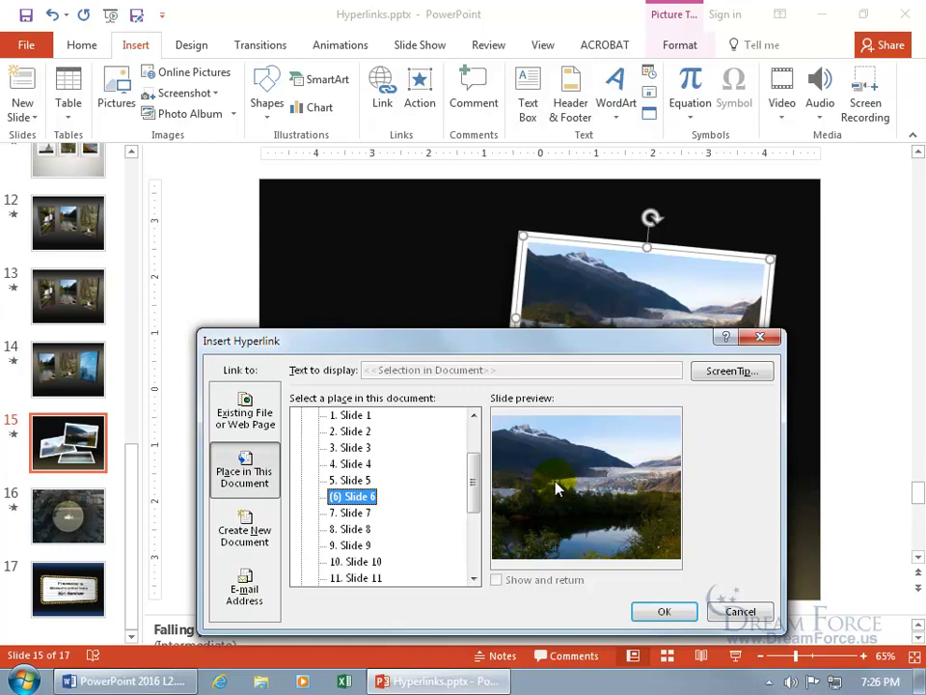
click(660, 610)
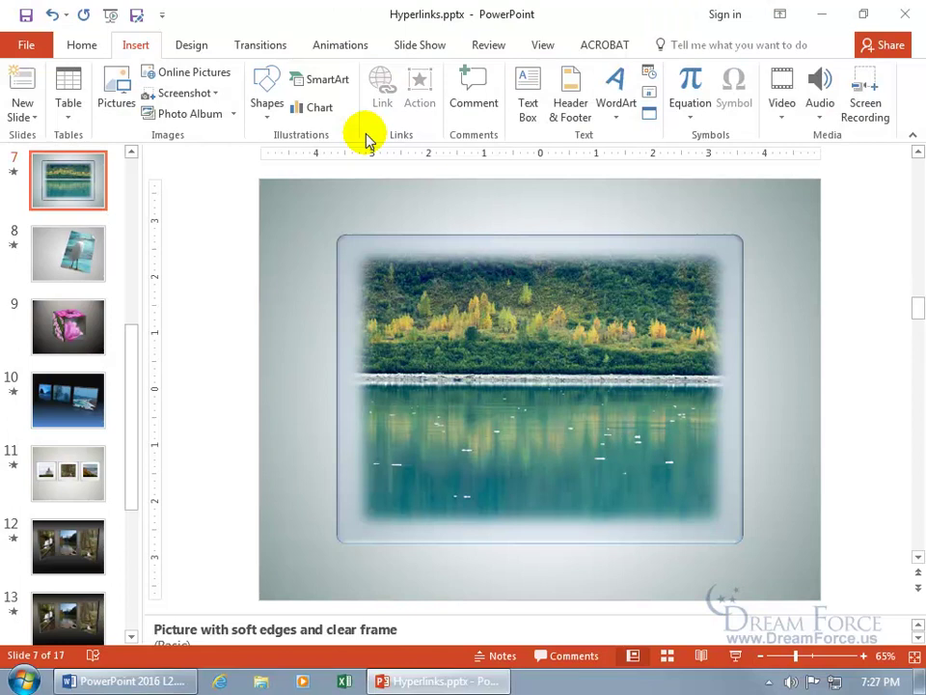
drag(132, 348, 130, 241)
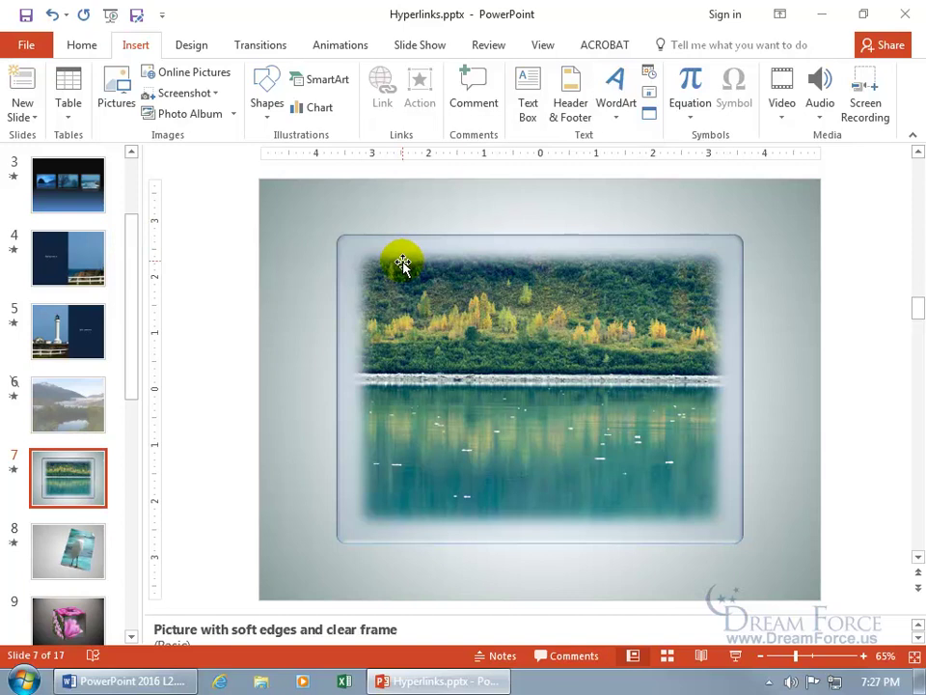
Step: Return to slide 15 and open Edit Link for the top picture
drag(131, 306, 136, 559)
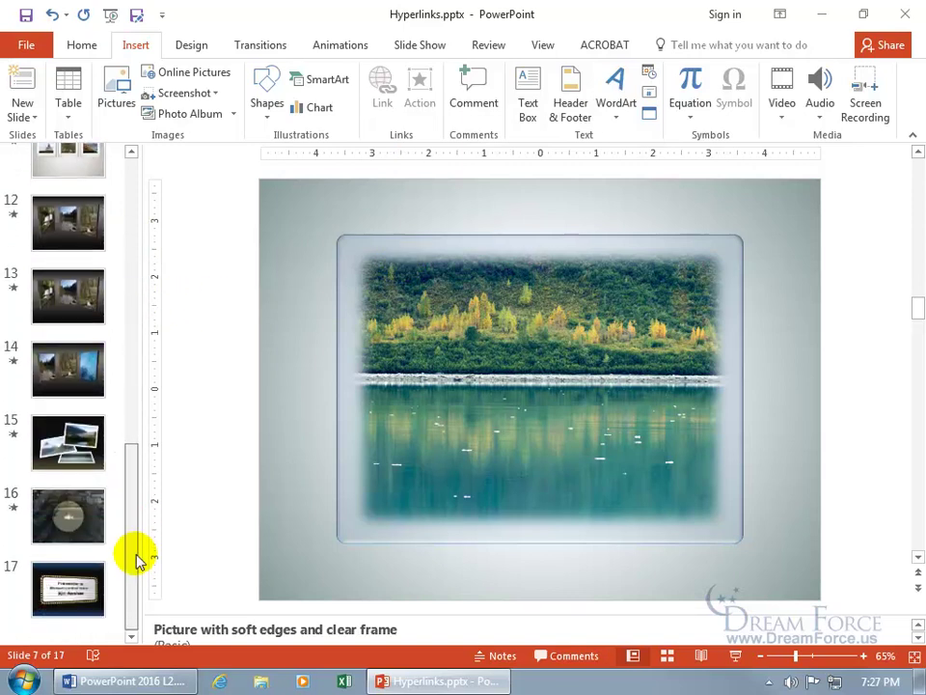
click(73, 461)
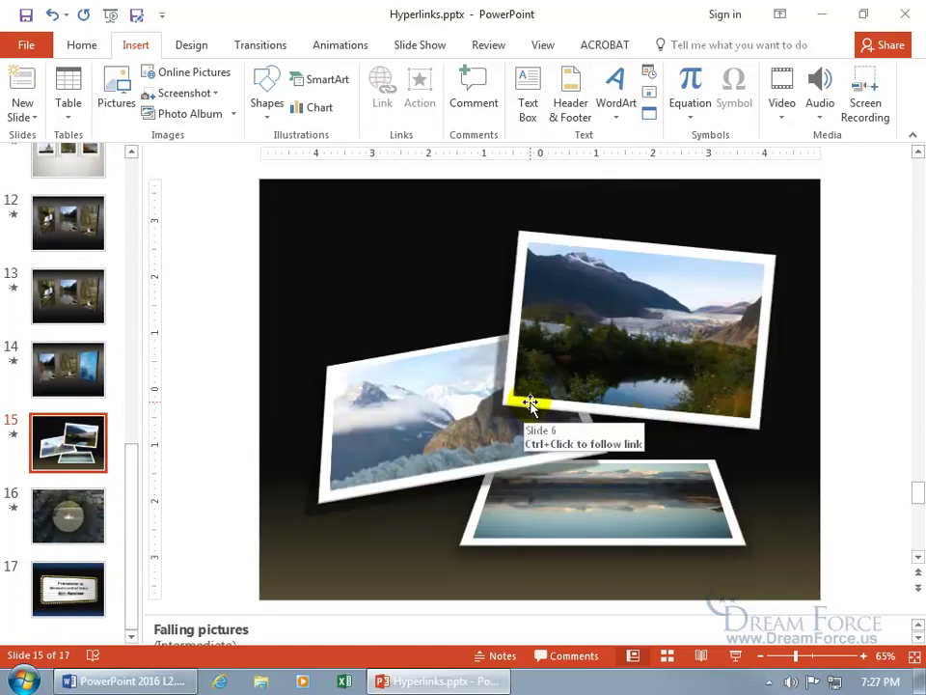
right_click(615, 315)
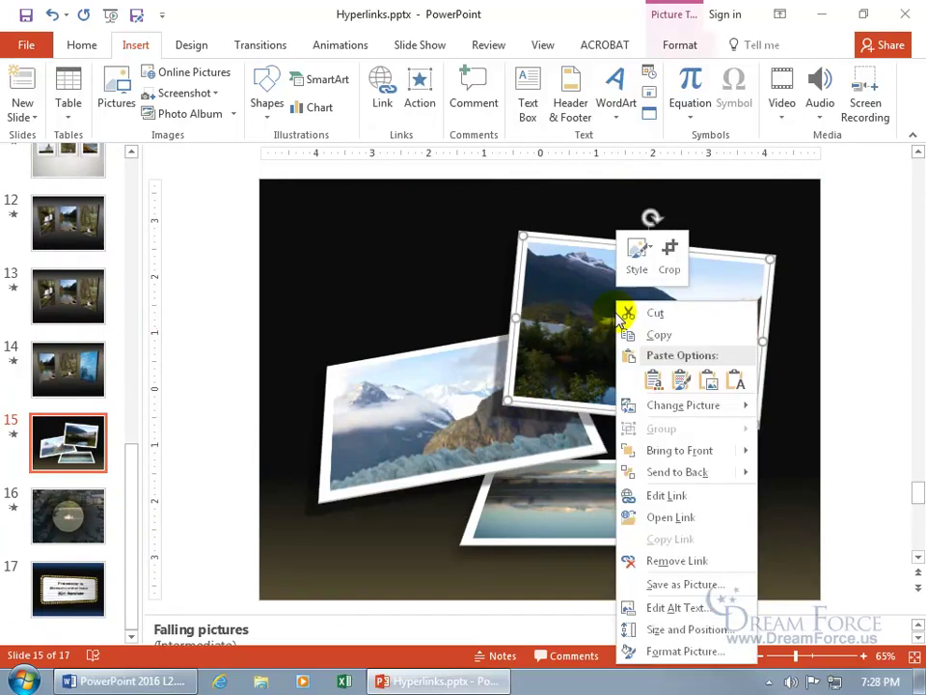
click(663, 496)
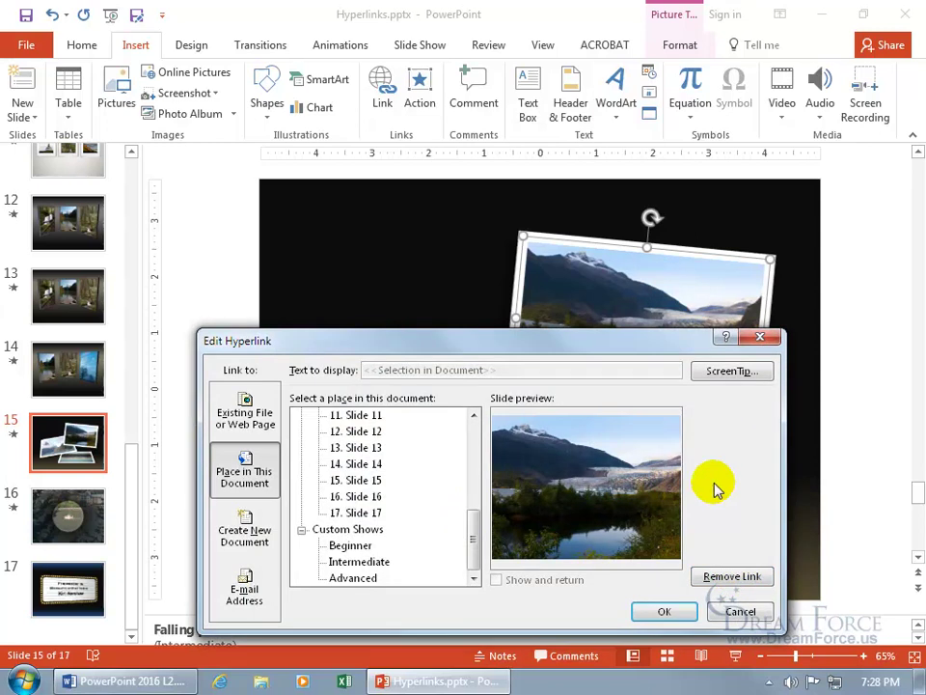
Step: Add the ScreenTip 'Alaska - Spring of 2016' to the link and apply it
click(736, 374)
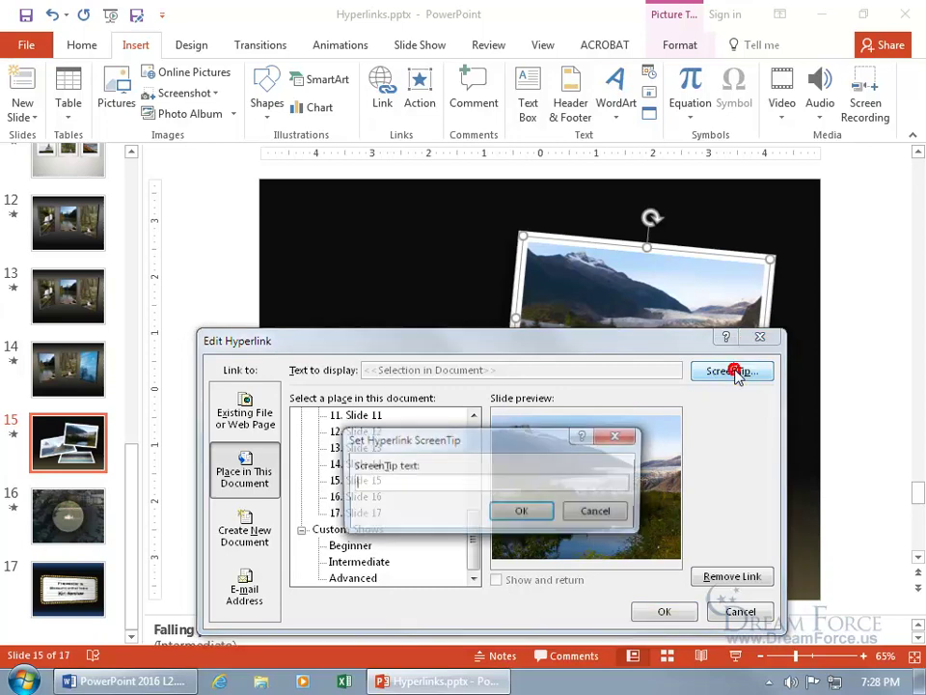
click(509, 485)
text(Alaska)
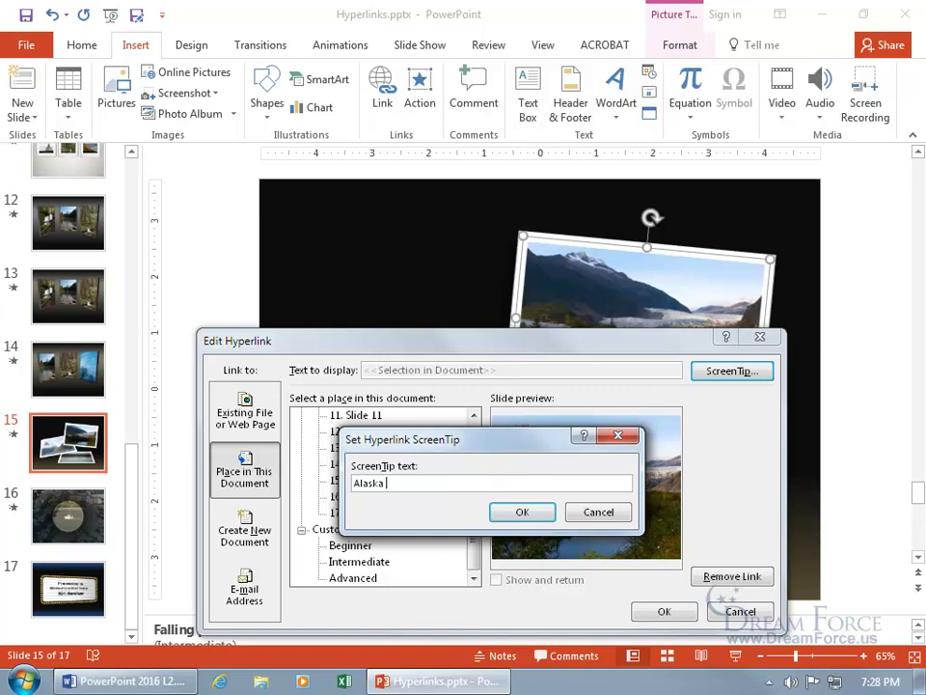
text( - Spring of 2016)
click(521, 515)
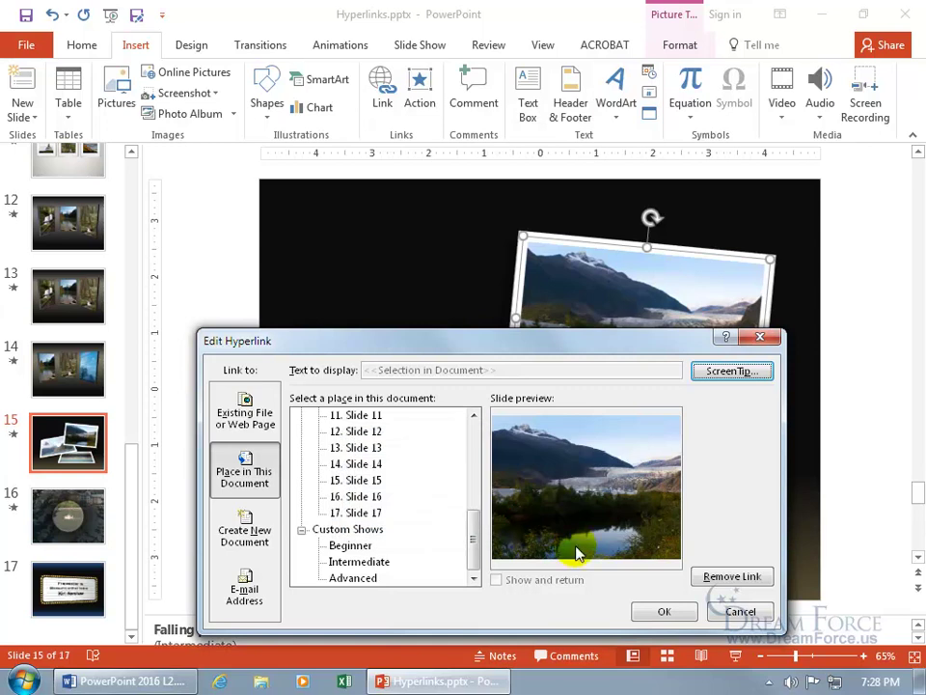
click(681, 610)
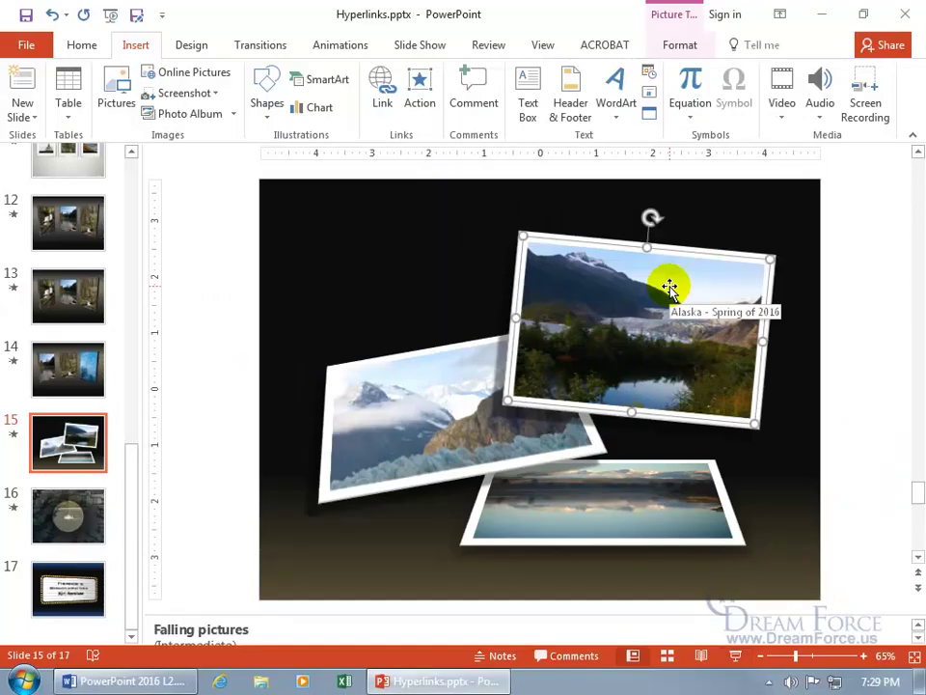
Step: Use Remove Link on the top-right glacier photo's right-click menu
right_click(651, 308)
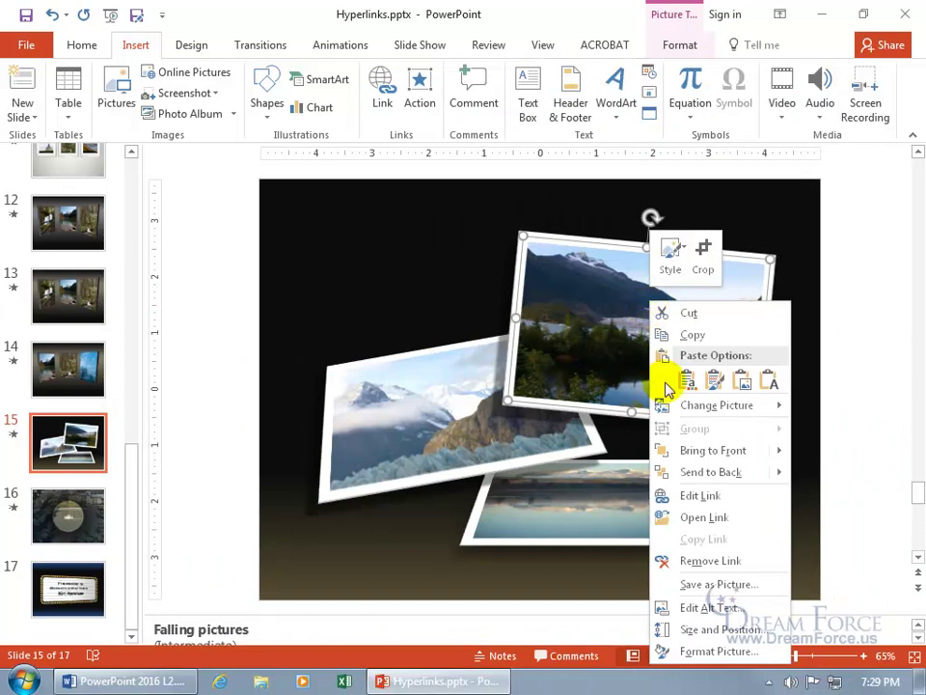
click(715, 567)
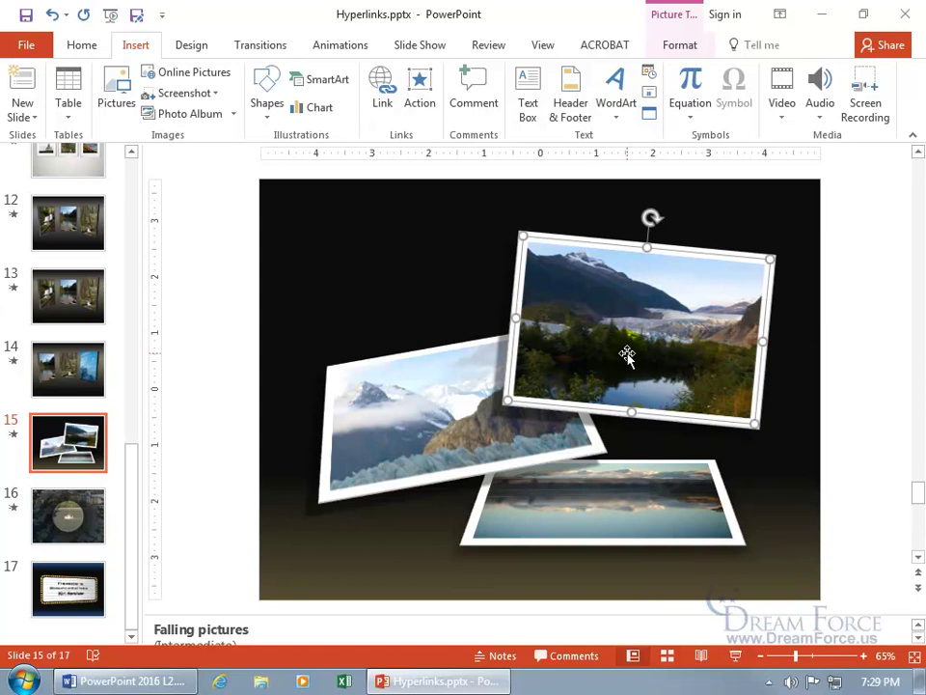
Step: On slide 17, select the presenter's name text in the marquee box and open its context menu
scroll(161, 521, down, 2)
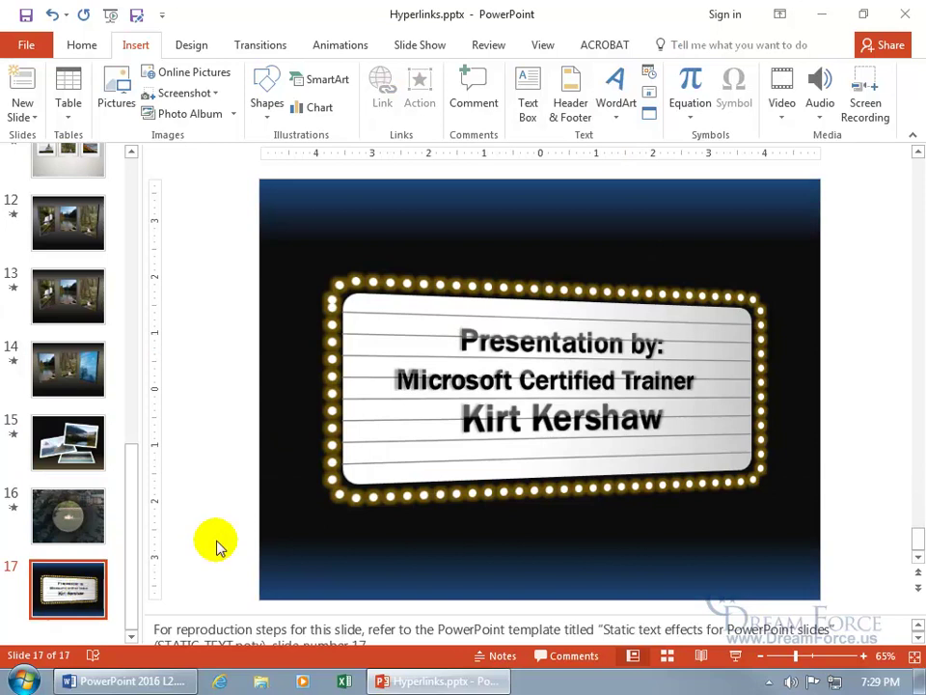
click(466, 420)
drag(467, 416, 640, 429)
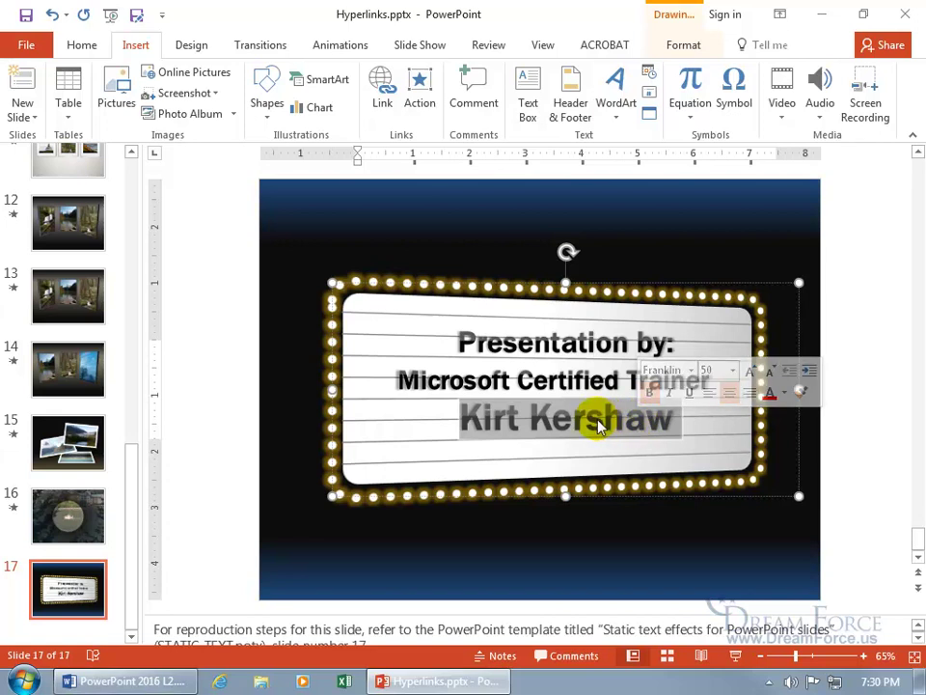
right_click(598, 426)
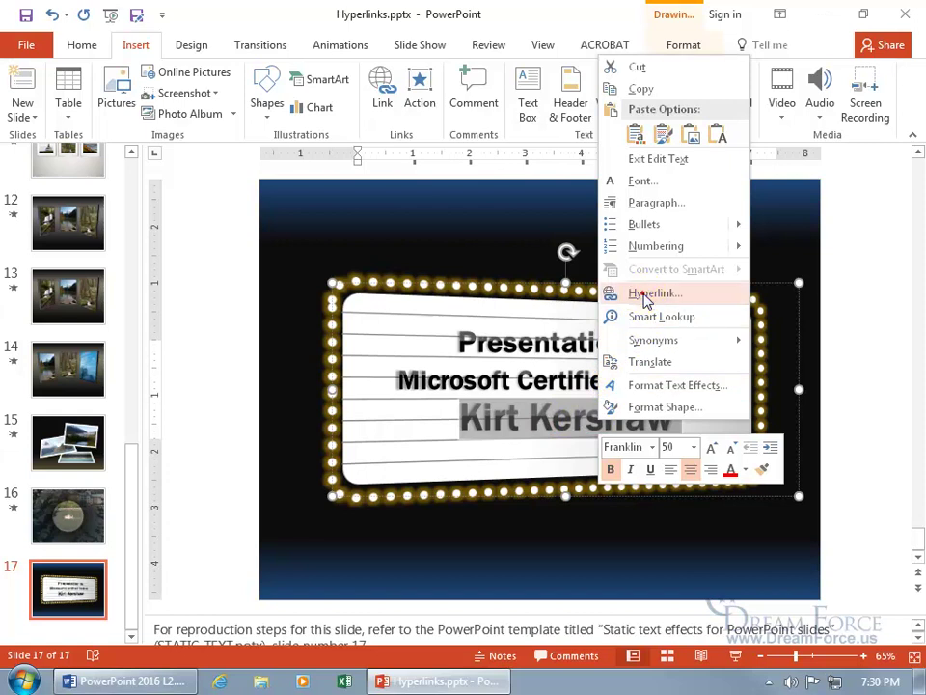
click(645, 294)
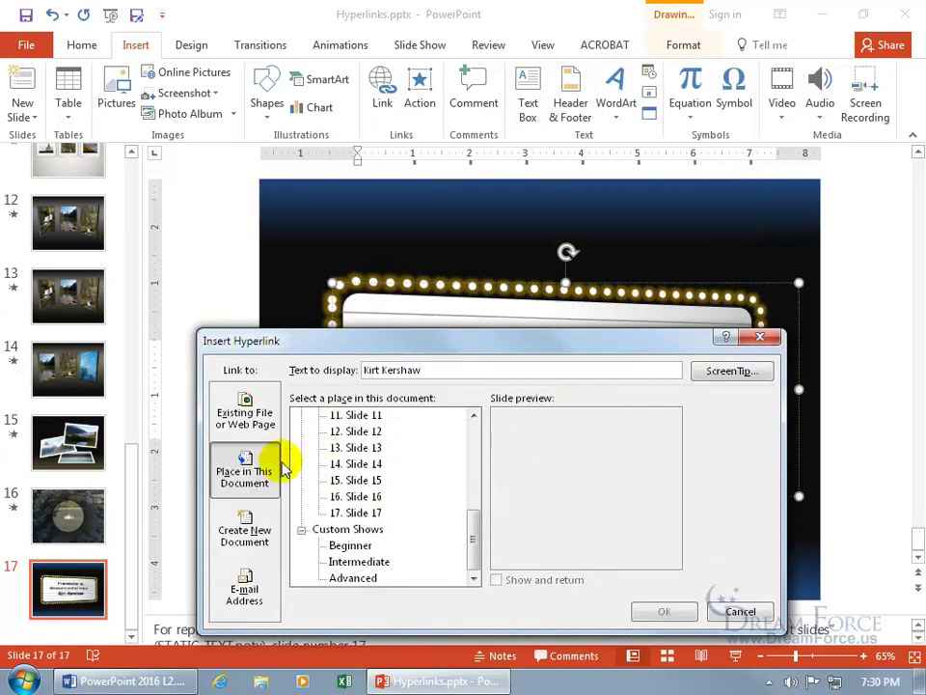
drag(373, 337, 380, 235)
click(258, 305)
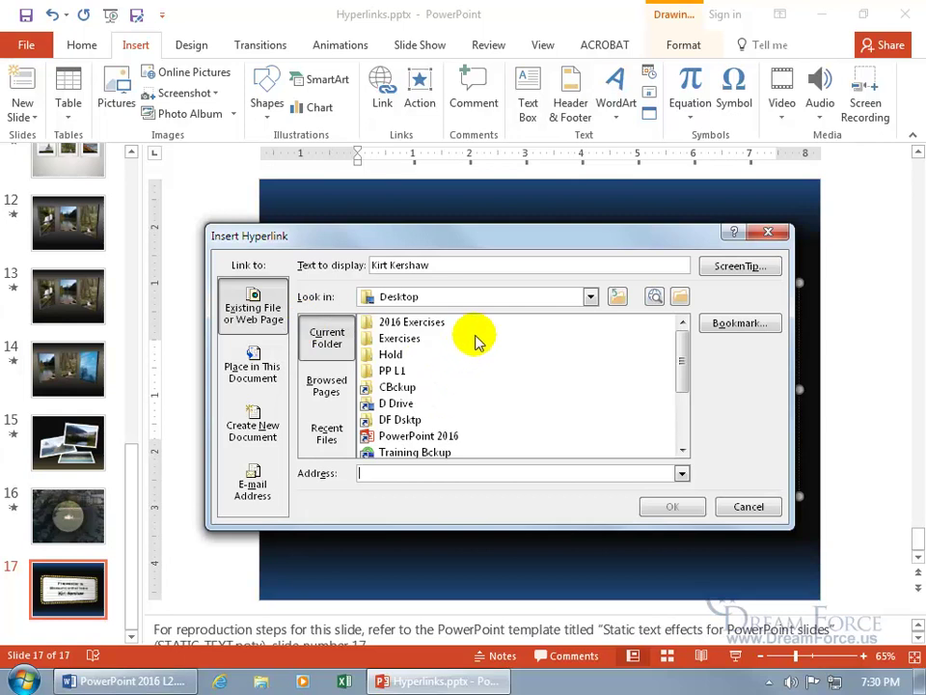
click(429, 471)
text(www.)
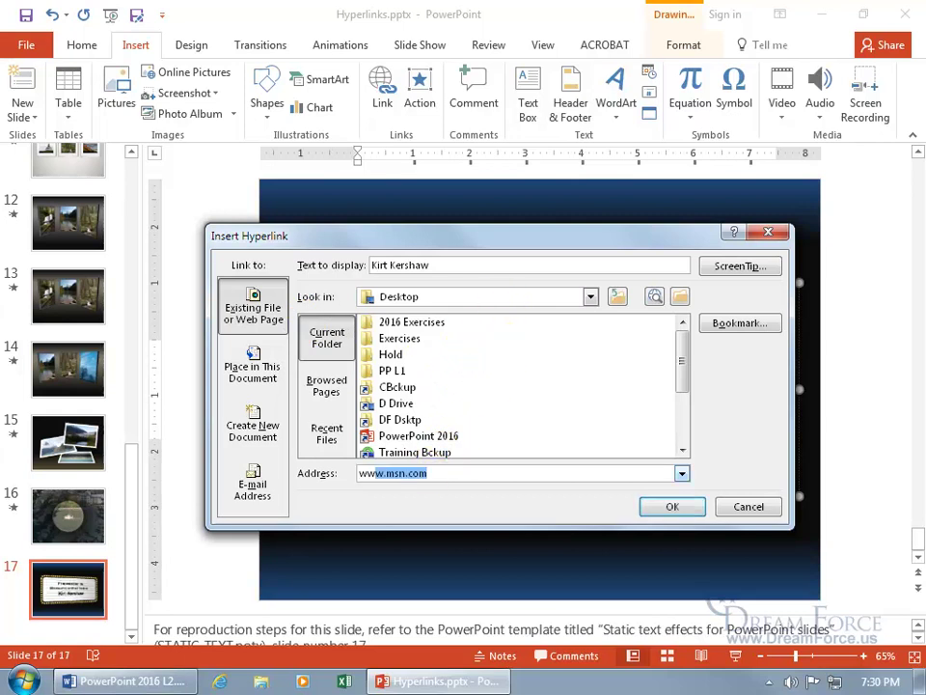
text(d)
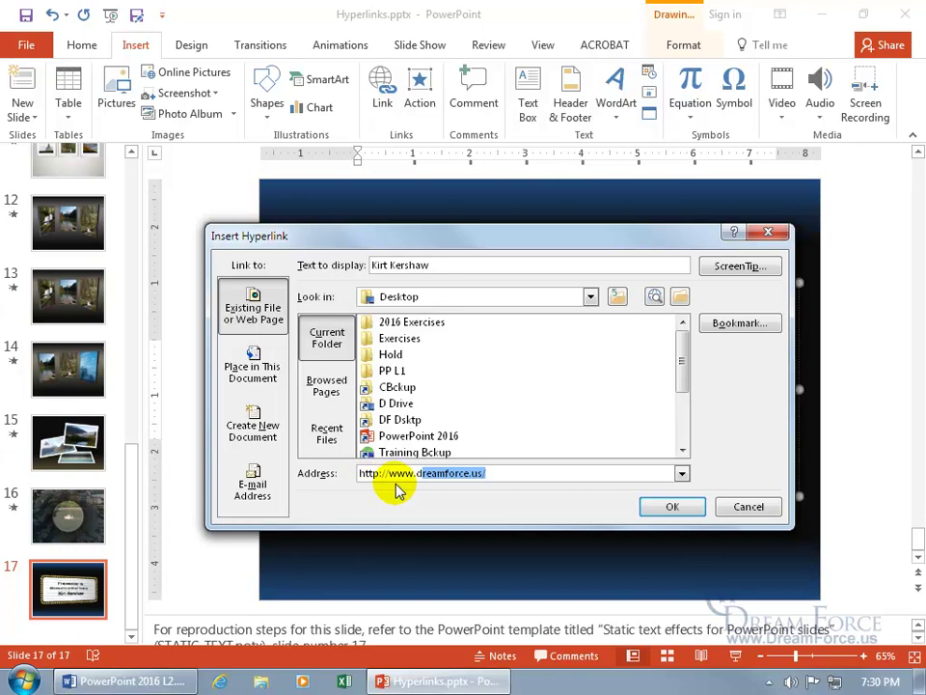
click(672, 506)
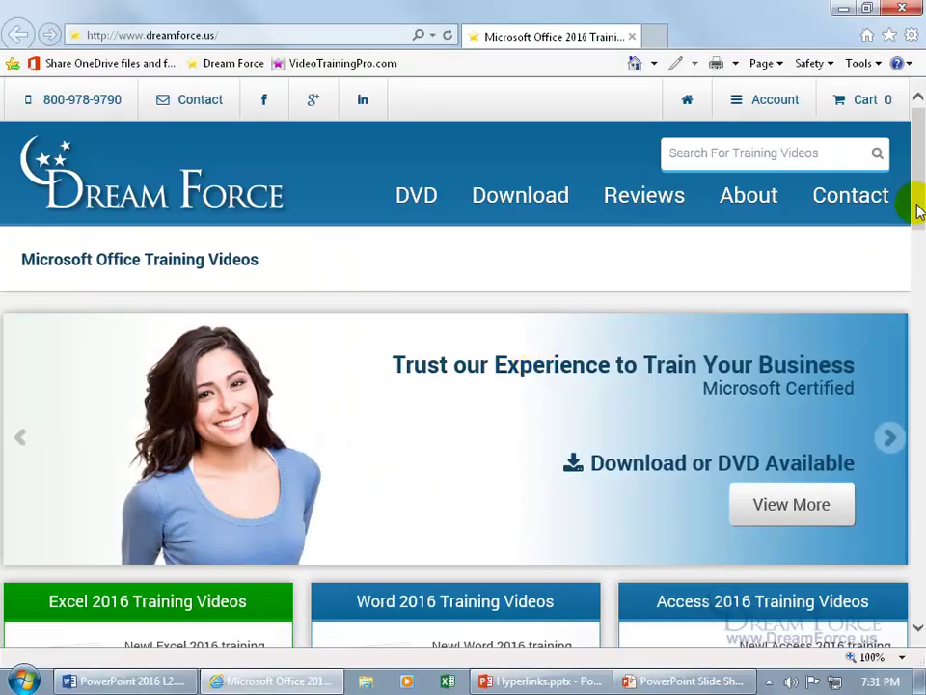
scroll(920, 202, down, 1)
drag(921, 205, 910, 413)
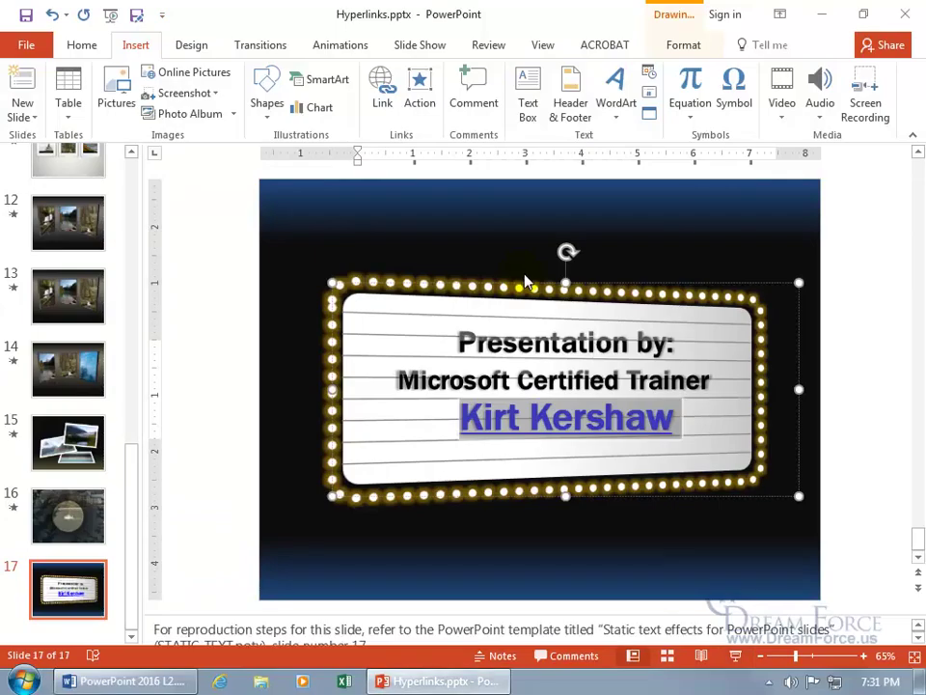
Step: Edit the presenter's name link on slide 17, browsing the Desktop file list for DreamForce.pptx
right_click(531, 428)
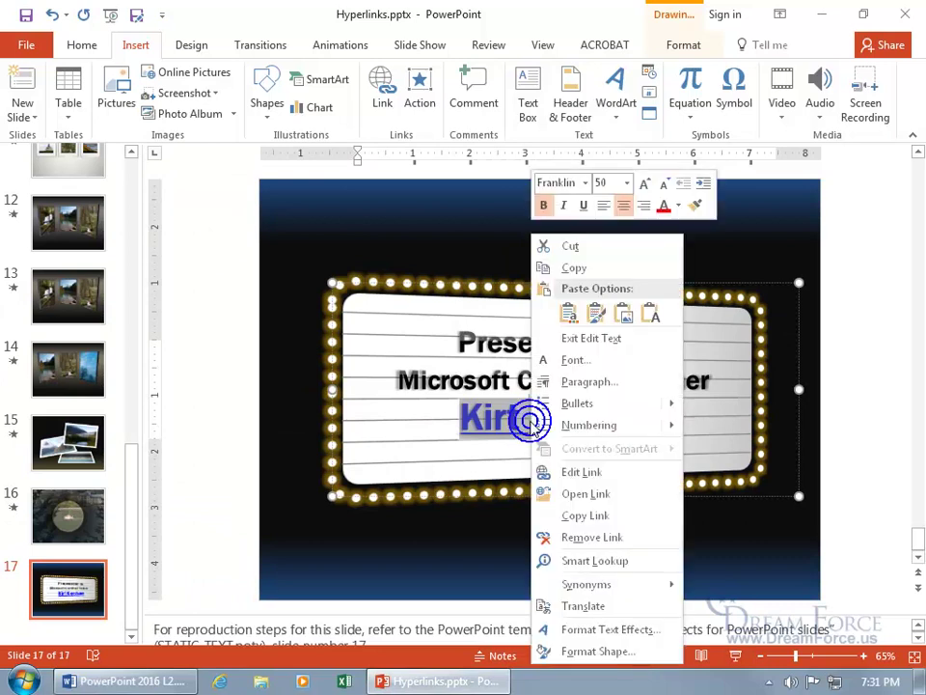
click(565, 474)
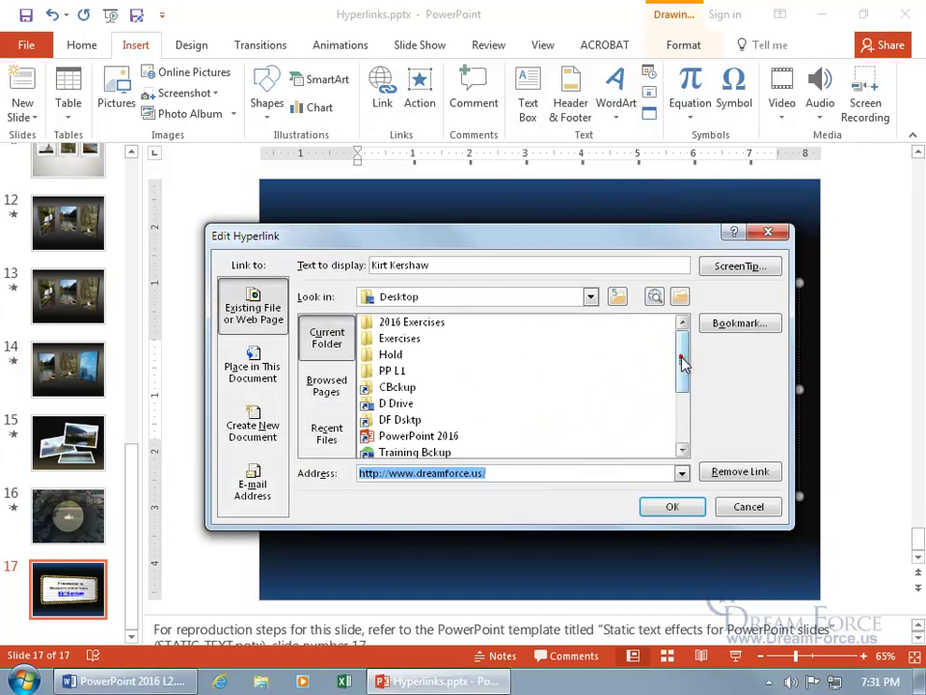
drag(682, 362, 686, 405)
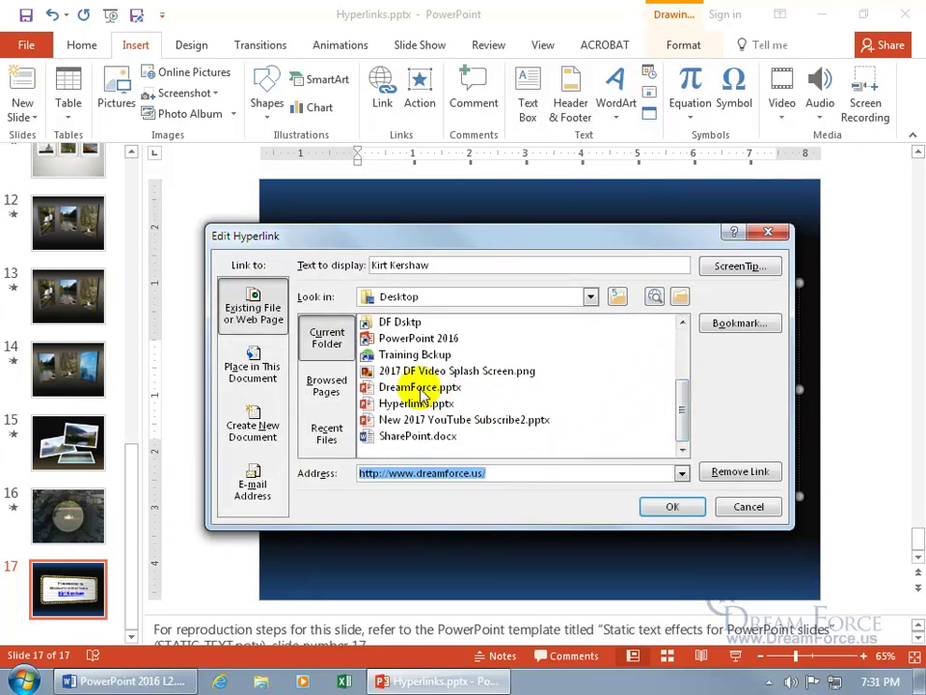
key(Escape)
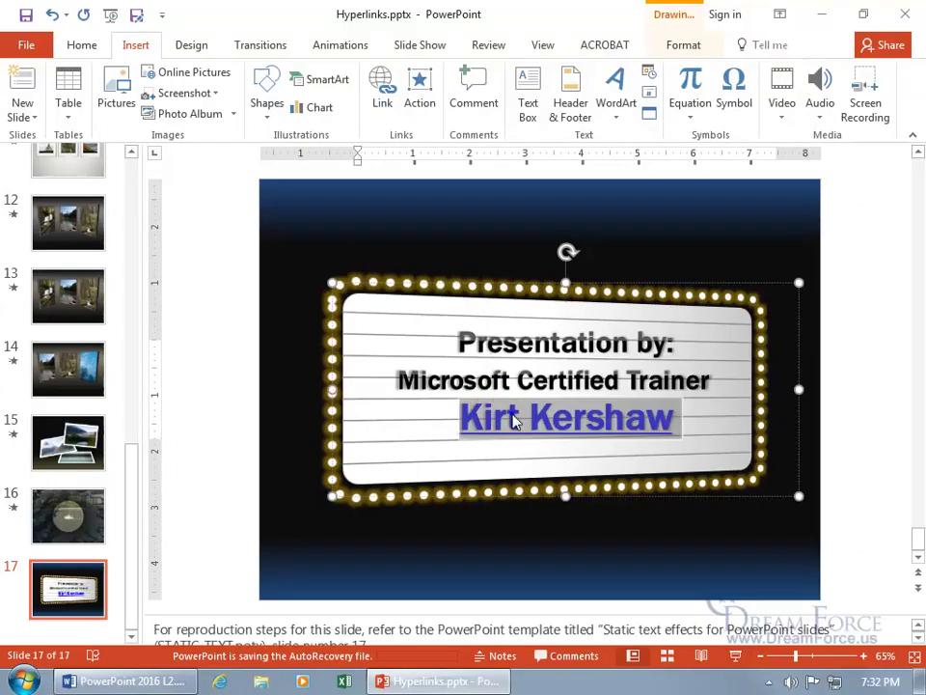
Step: Bring up the link options for the presenter's name on slide 17 to remove the hyperlink
right_click(512, 416)
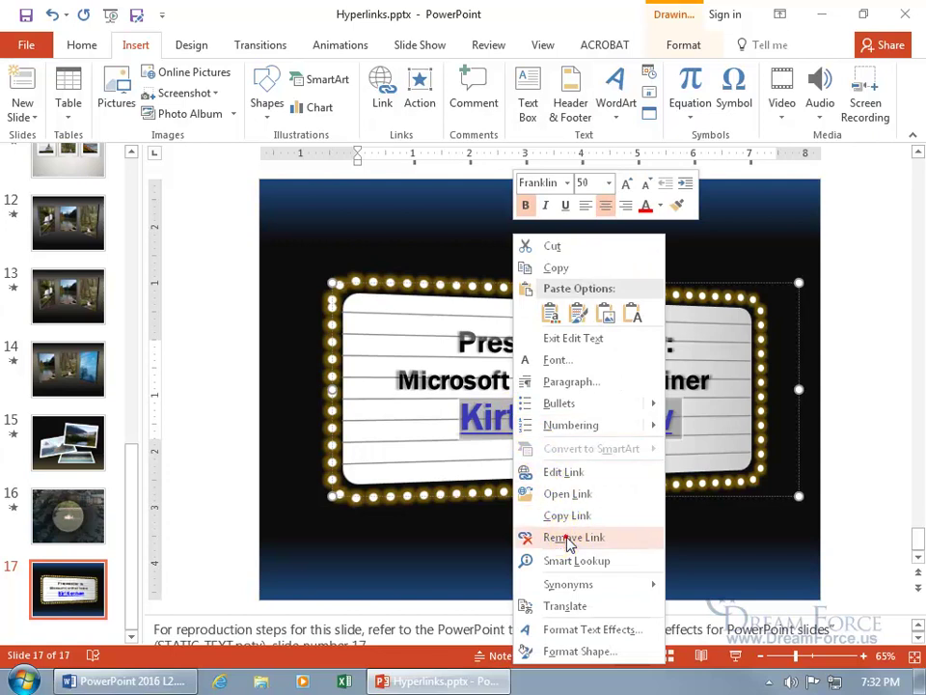